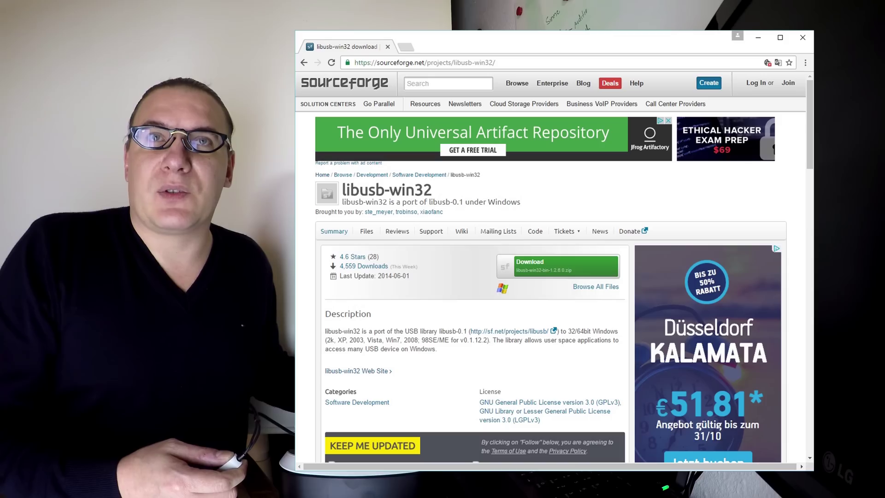
{"action": "scroll", "coordinate": [813, 150], "scroll_direction": "down", "scroll_amount": 1}
{"action": "scroll", "coordinate": [812, 150], "scroll_direction": "up", "scroll_amount": 1}
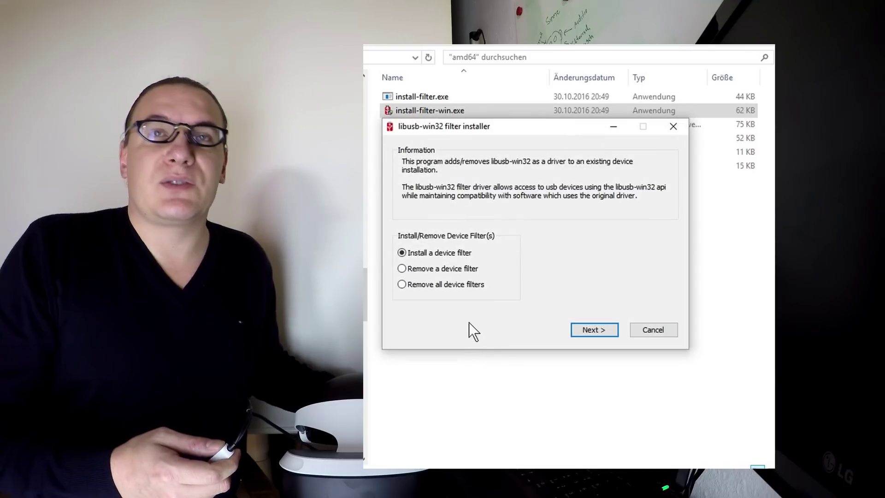
- Install a libusb-win32 filter on the device chosen from the hardware list and acknowledge the success message
{"action": "left_click", "coordinate": [581, 329]}
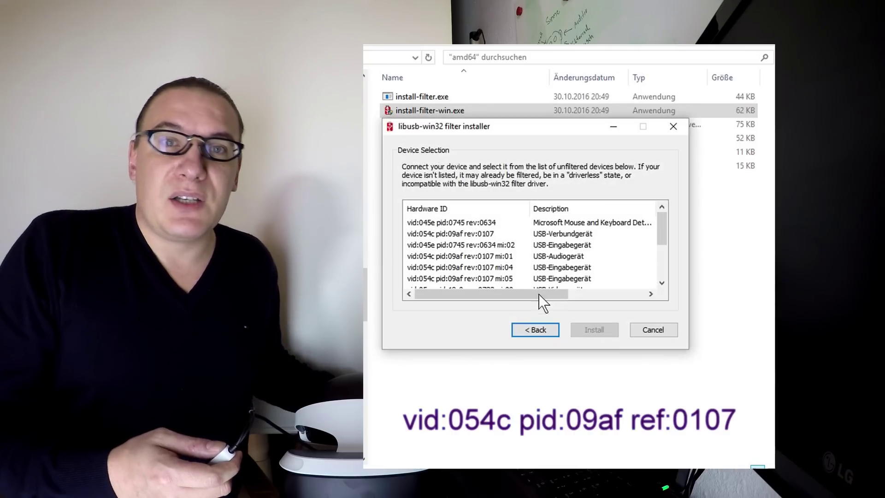
{"action": "left_click", "coordinate": [457, 222]}
{"action": "left_click", "coordinate": [601, 330]}
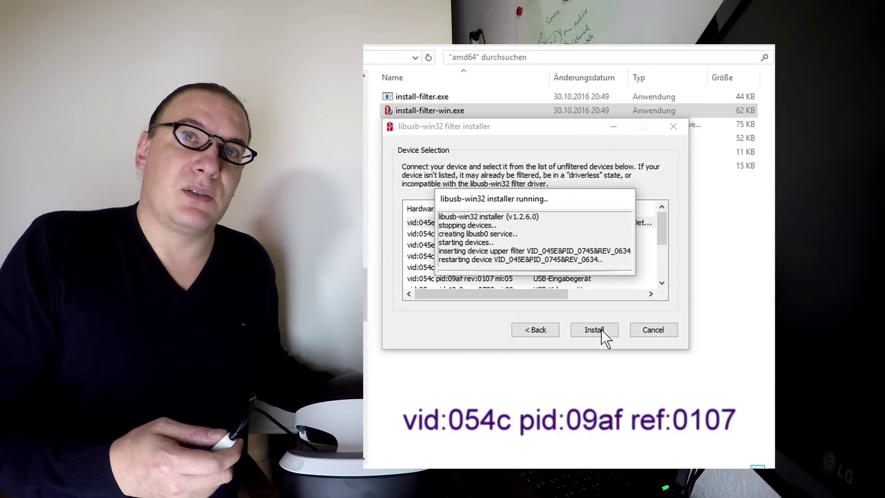
{"action": "left_click", "coordinate": [643, 289]}
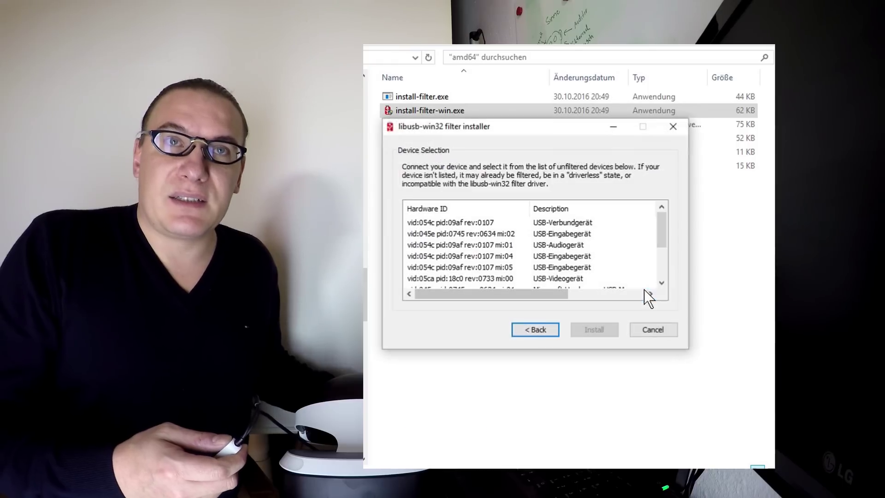